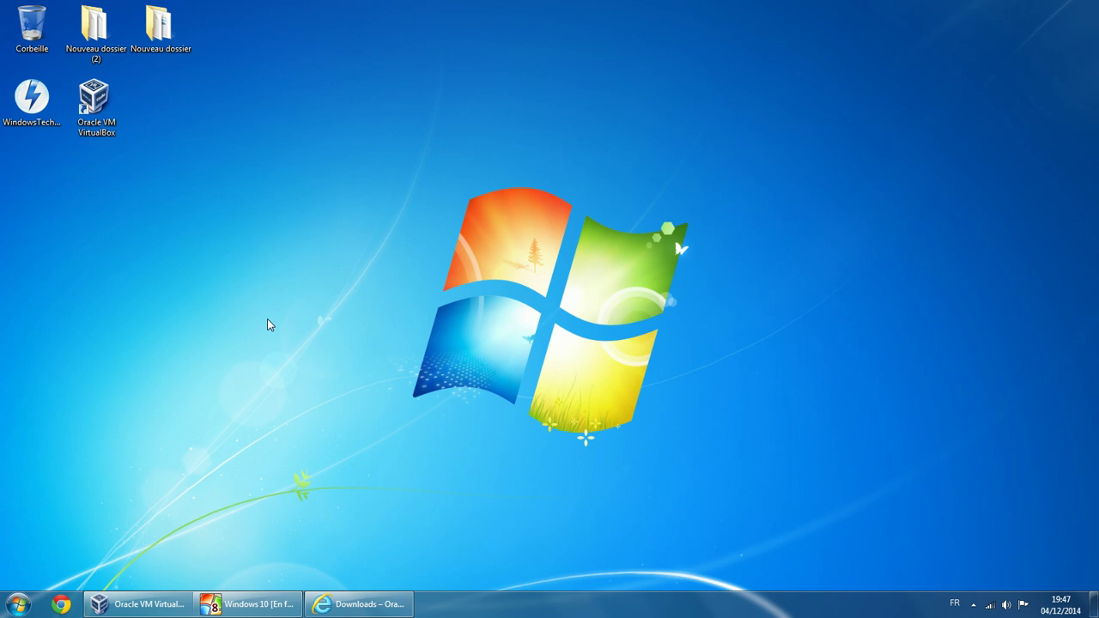
Switch to Internet Explorer and locate the VirtualBox 4.3.20 x86/amd64 package for Windows hosts on the download page
left_click(359, 604)
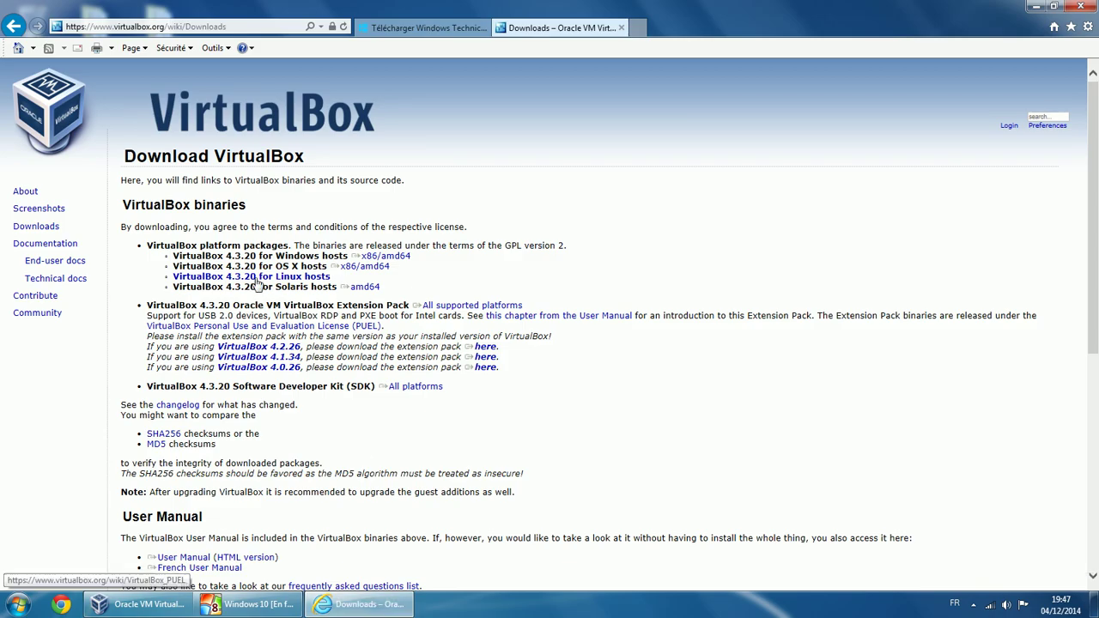
left_click(400, 256)
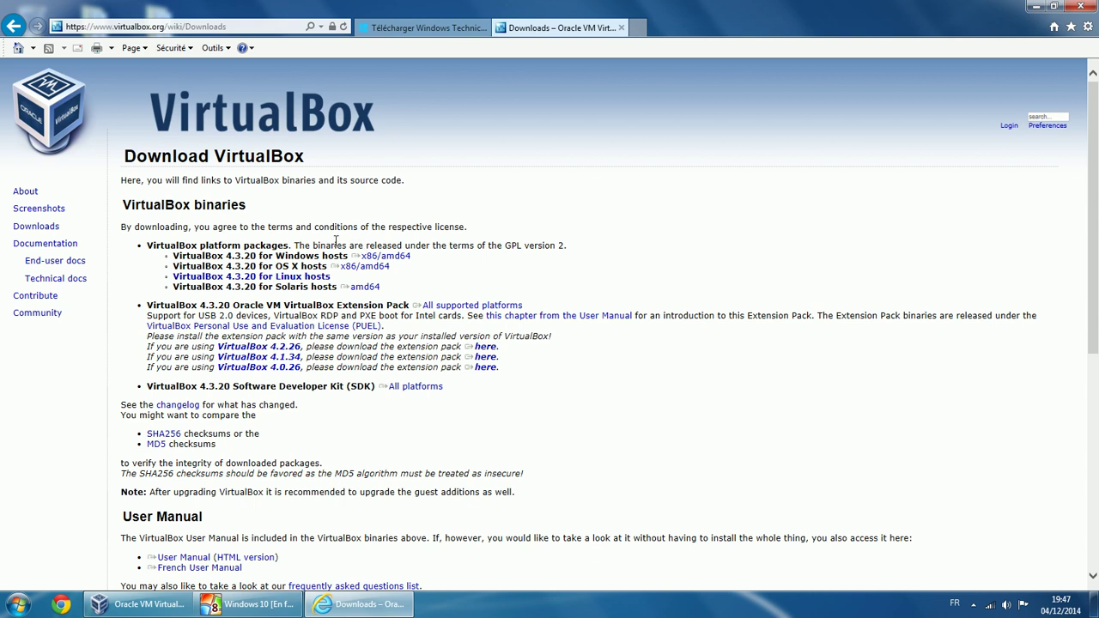
left_click(387, 257)
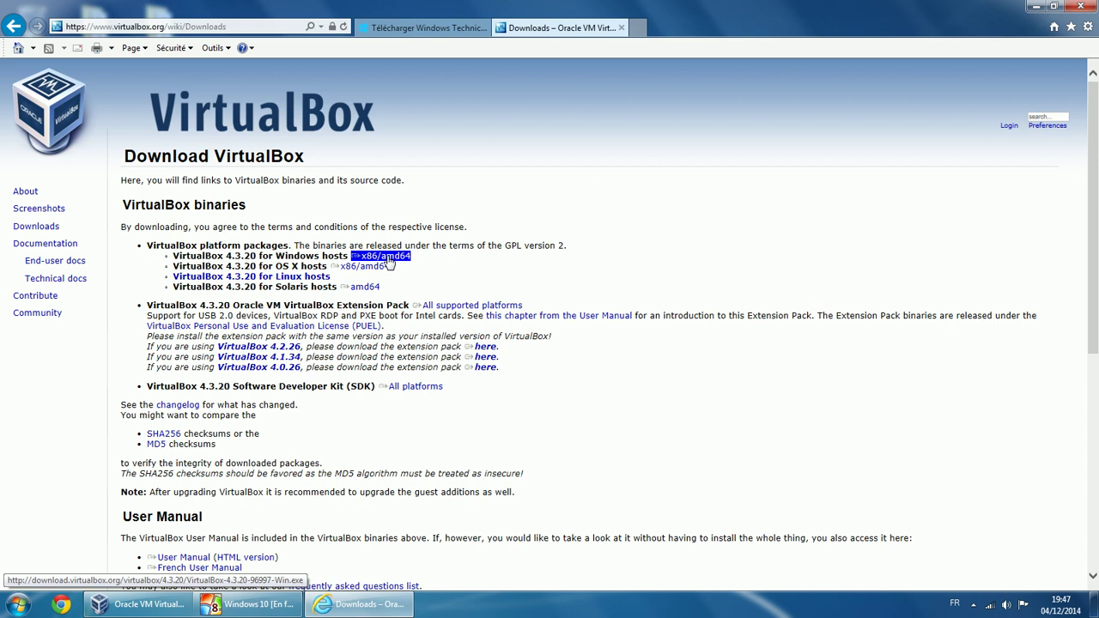
Look over the Windows Technical Preview download links, then locate WindowsTechnicalPreview-x86-EN-US.iso on the desktop
left_click(421, 29)
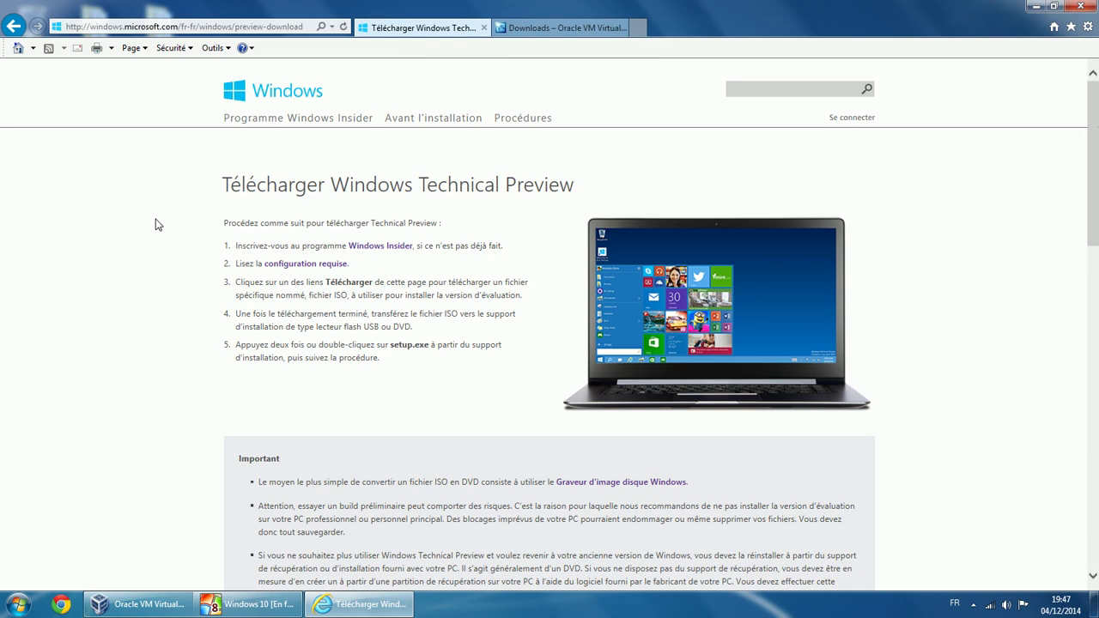
scroll(174, 266, "down", 2)
scroll(175, 274, "down", 1)
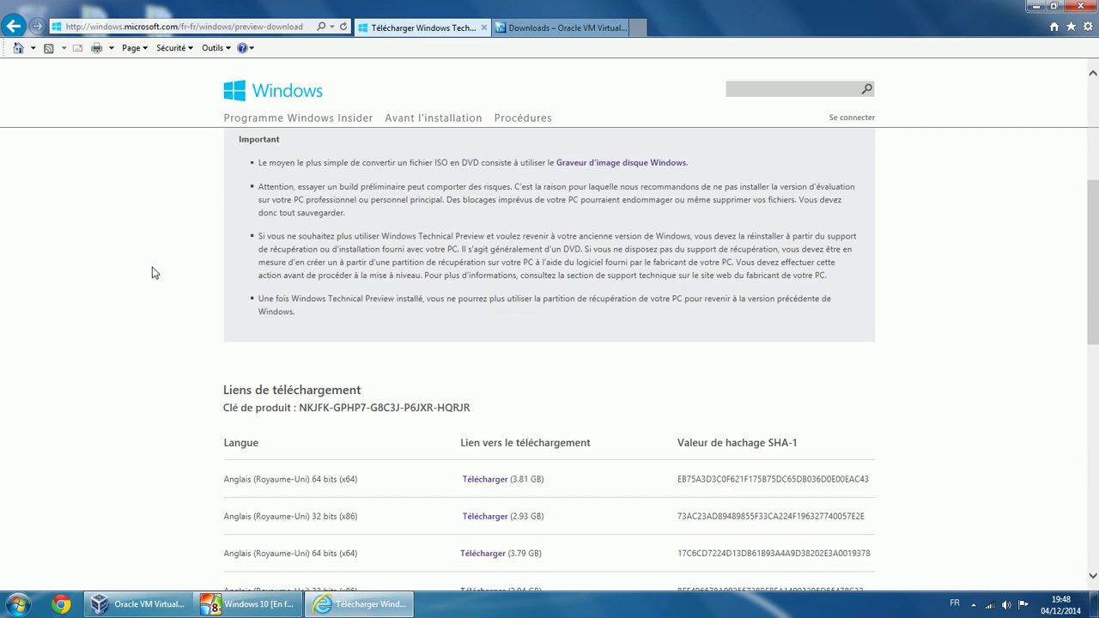
scroll(155, 273, "down", 2)
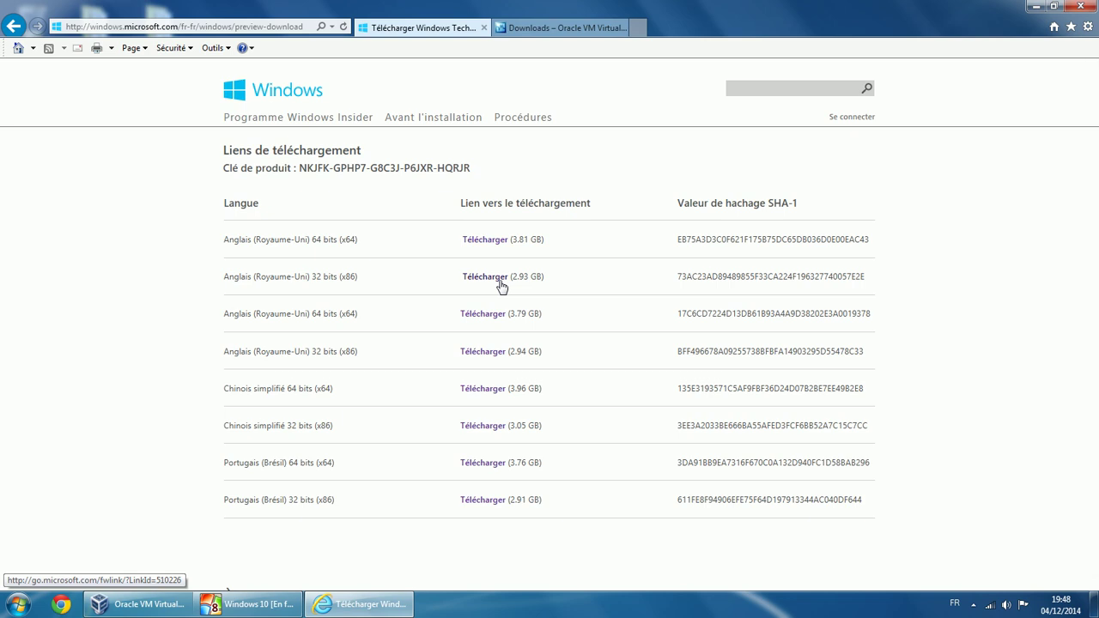
left_click(1038, 6)
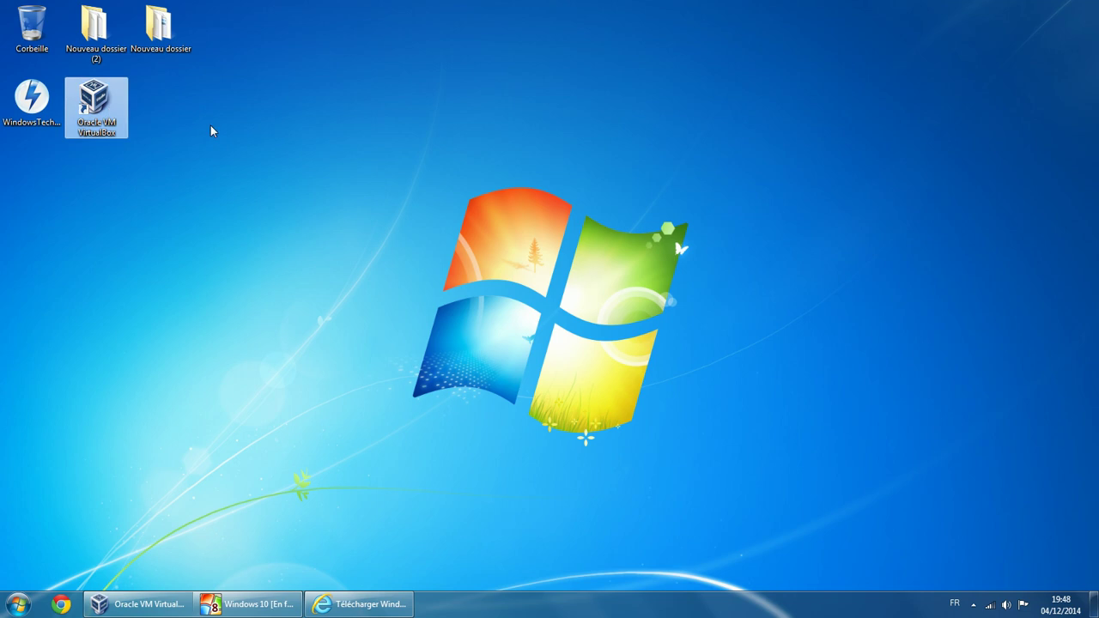
left_click(34, 102)
left_click(131, 201)
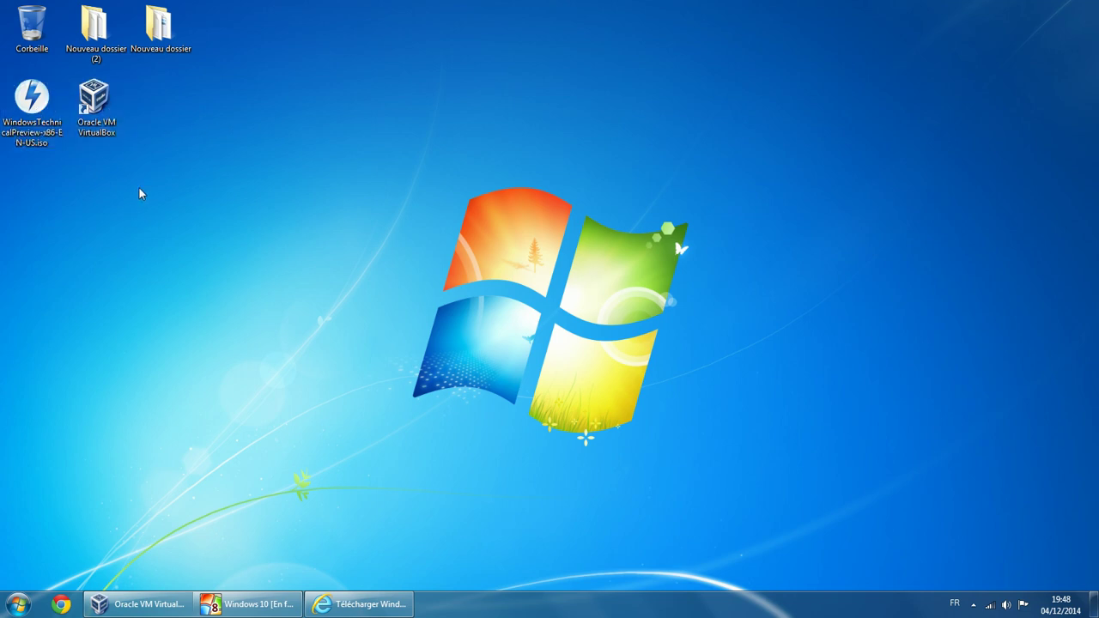
View the Start menu in the running Windows 10 virtual machine, then minimize the machine's window
left_click(254, 604)
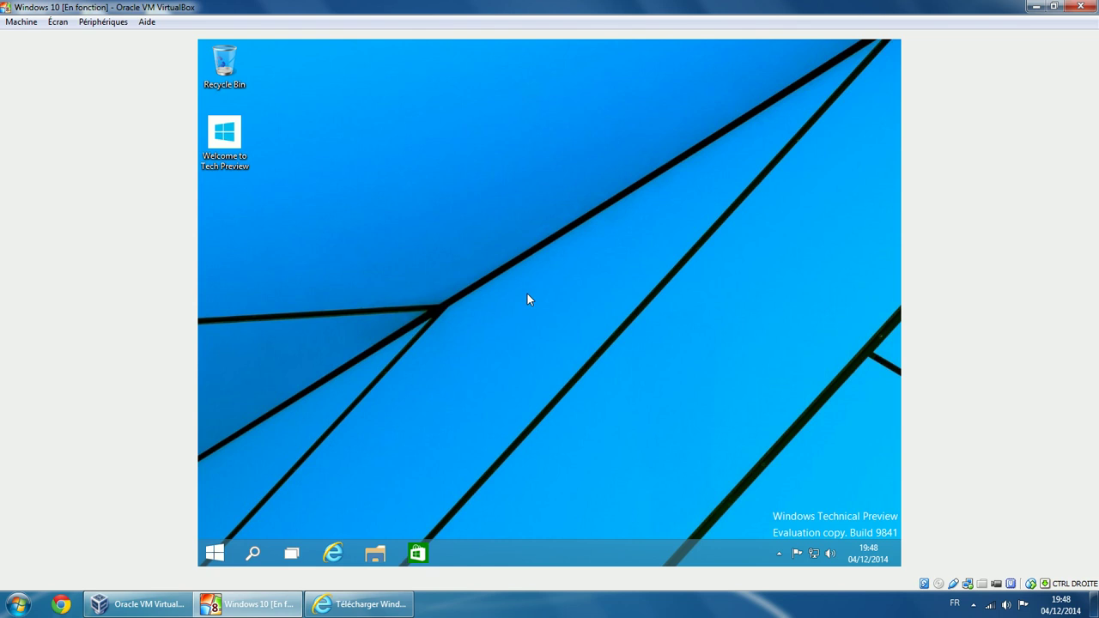
key("super")
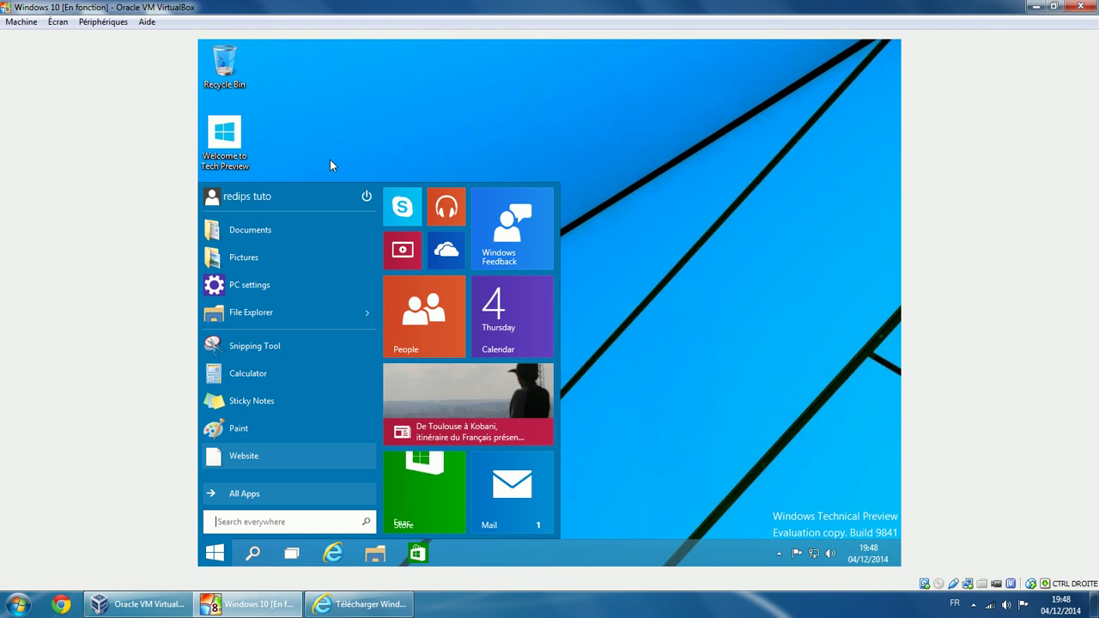
left_click(334, 135)
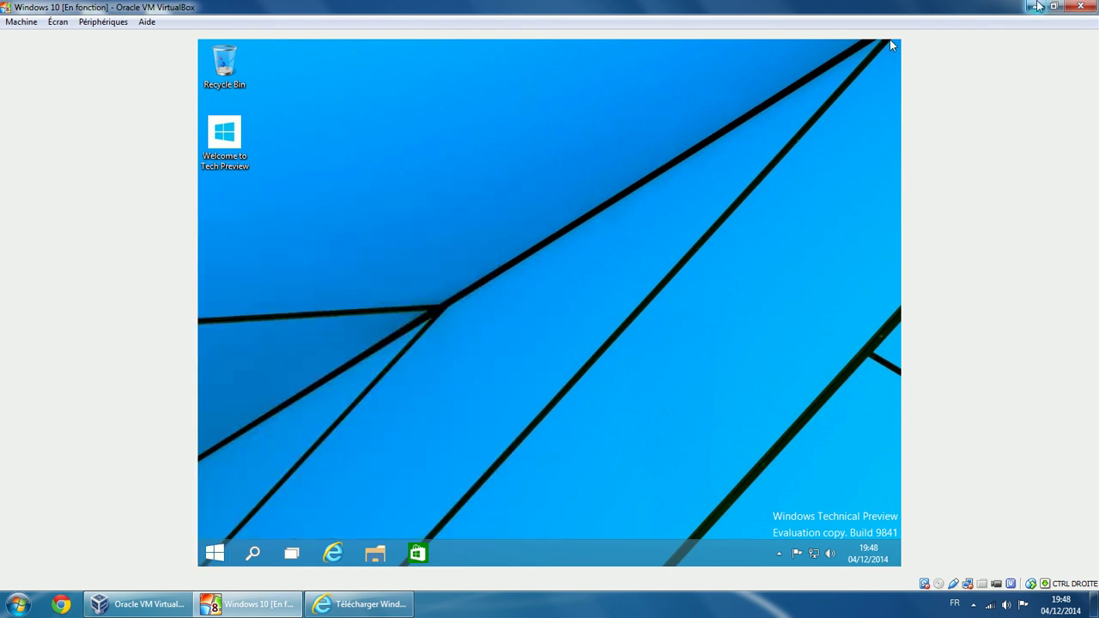
left_click(1037, 6)
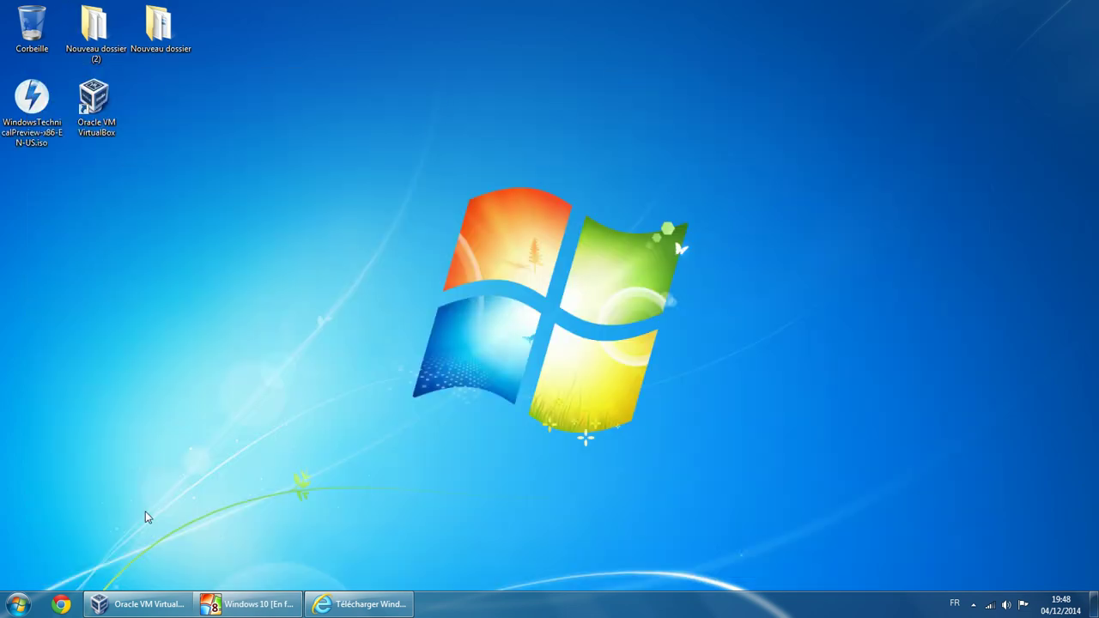
In the VirtualBox manager, start a new virtual machine named Beta 1 with type Microsoft Windows and version Windows 8.1 (32 bit)
left_click(150, 604)
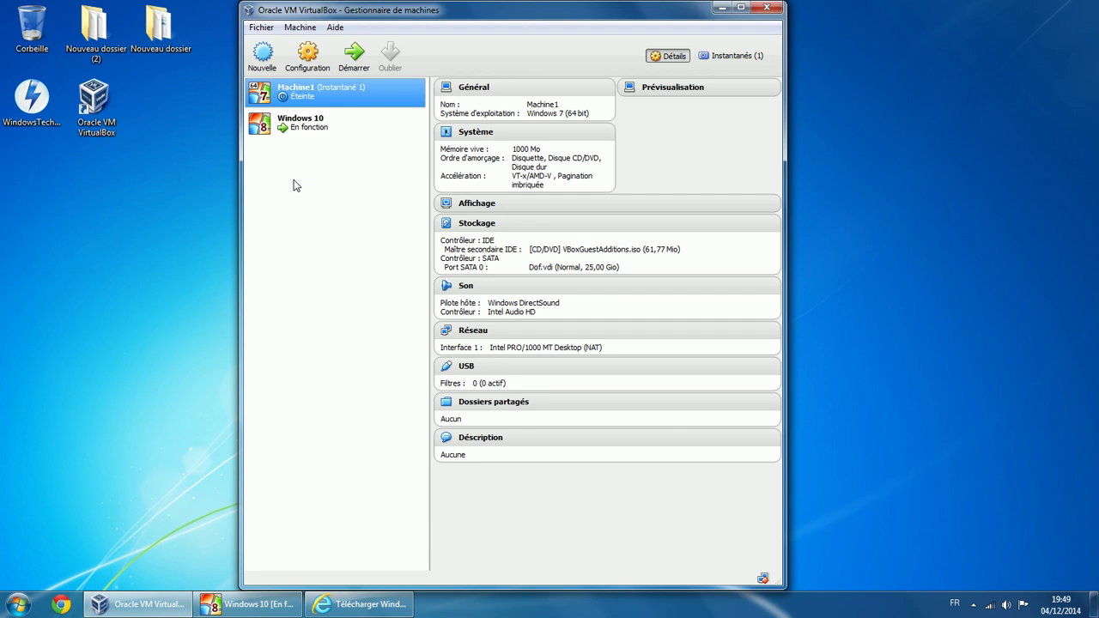
left_click(261, 58)
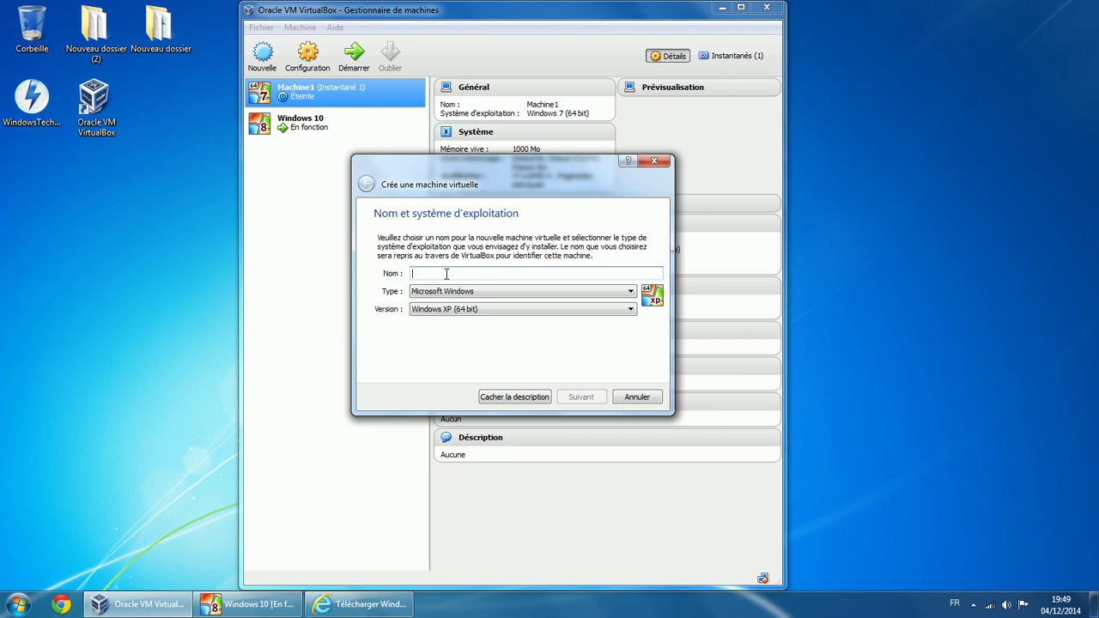
type("Beta 1")
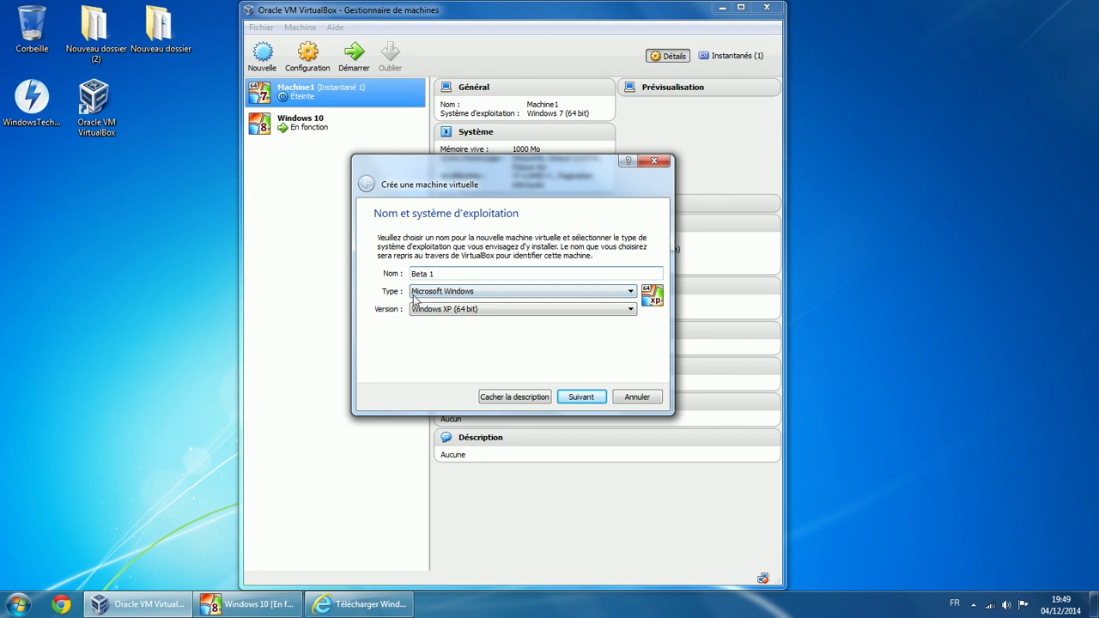
left_click(415, 296)
left_click(451, 302)
left_click(420, 311)
scroll(490, 361, "down", 5)
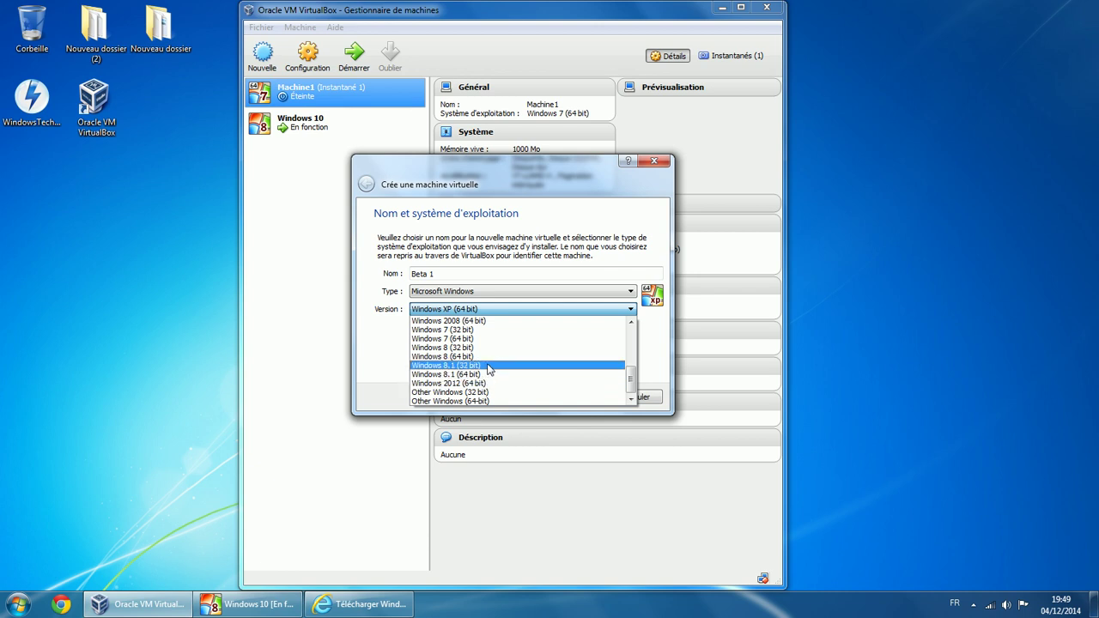
left_click(490, 369)
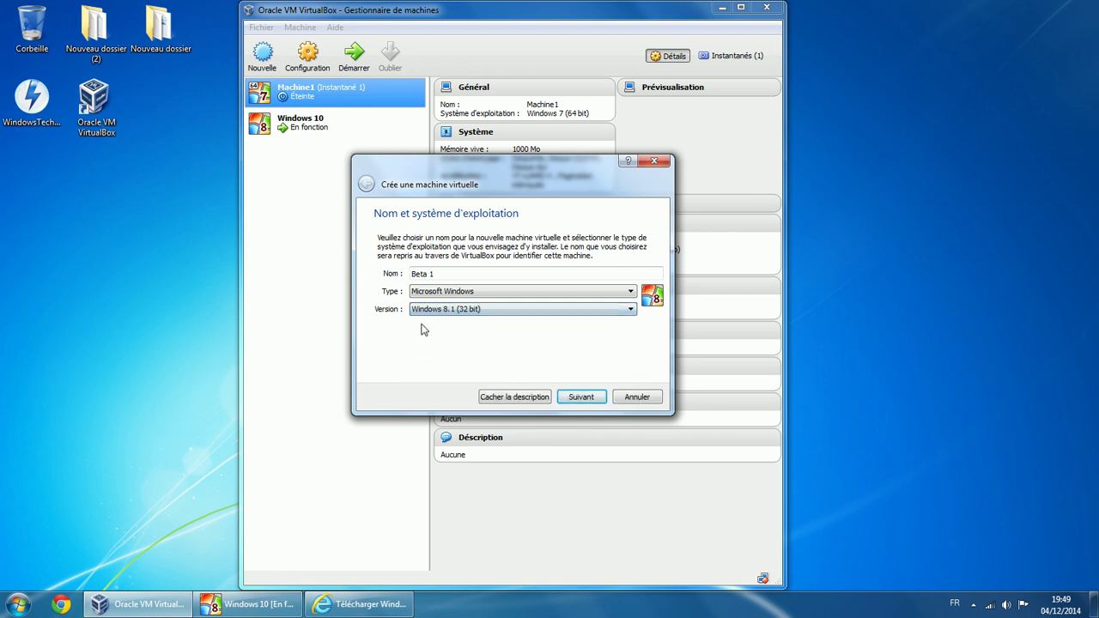
left_click(581, 397)
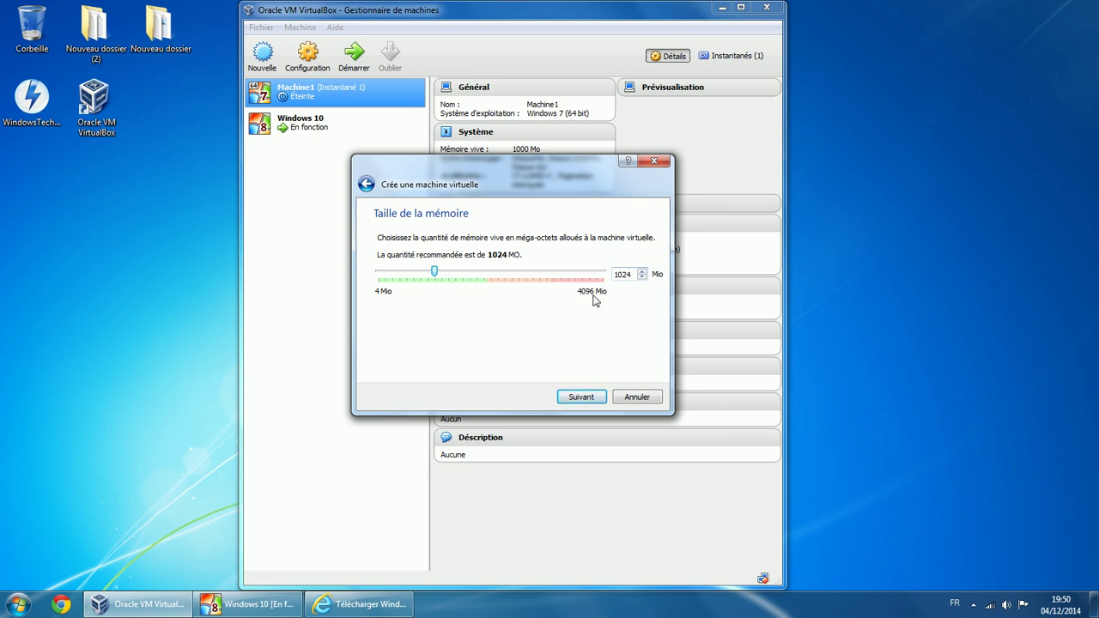
Accept 1024 MB of memory and create the machine with a new dynamically allocated 50 GB VDI hard disk
left_click(572, 398)
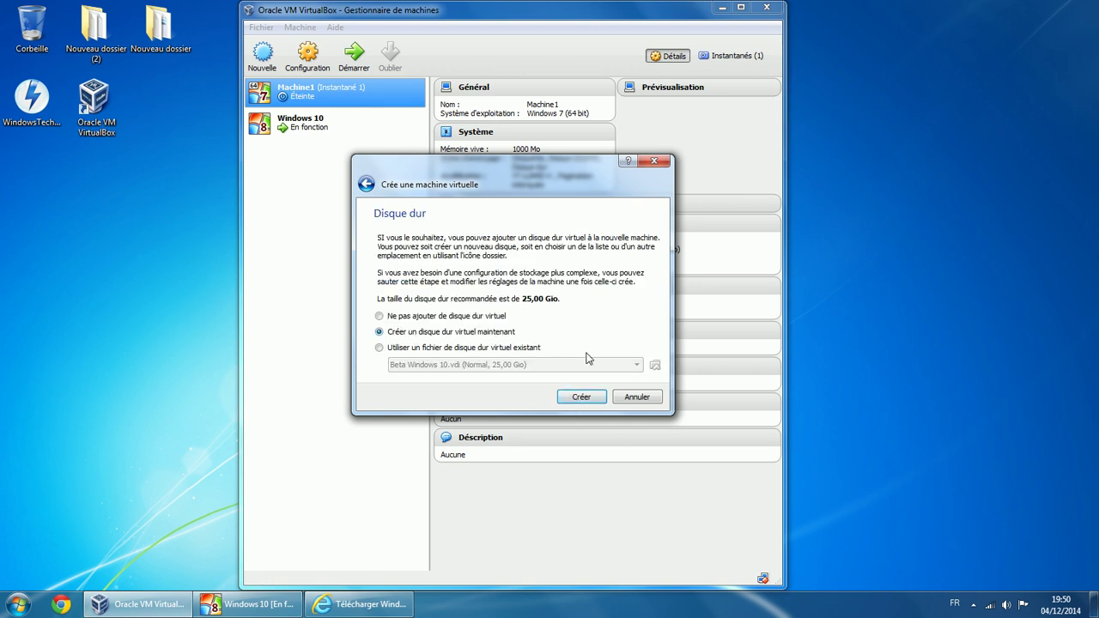
left_click(581, 398)
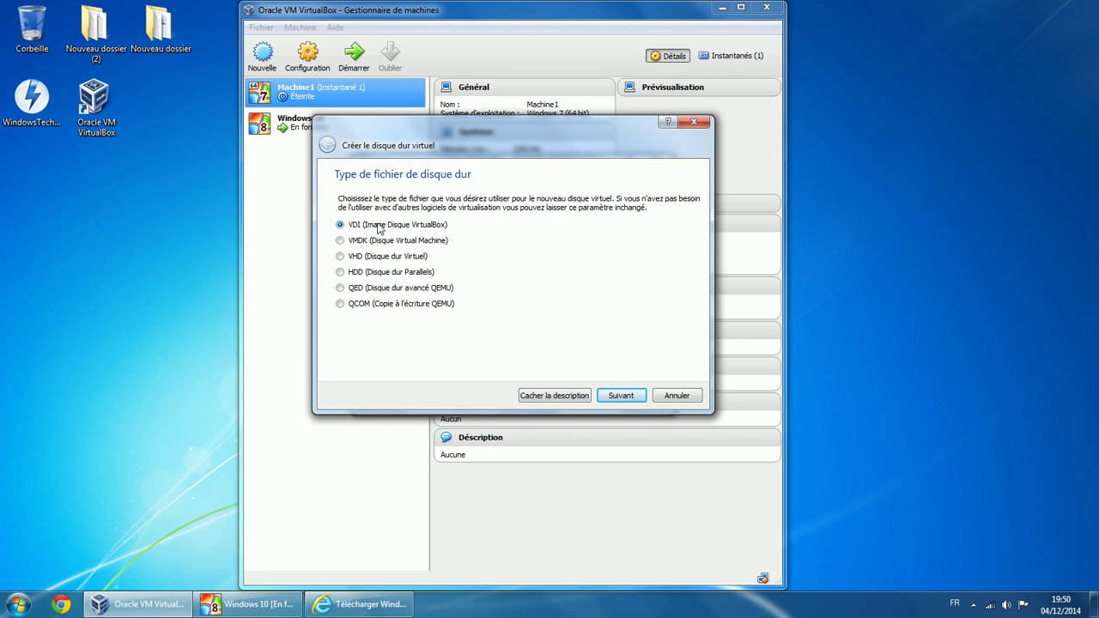
left_click(620, 396)
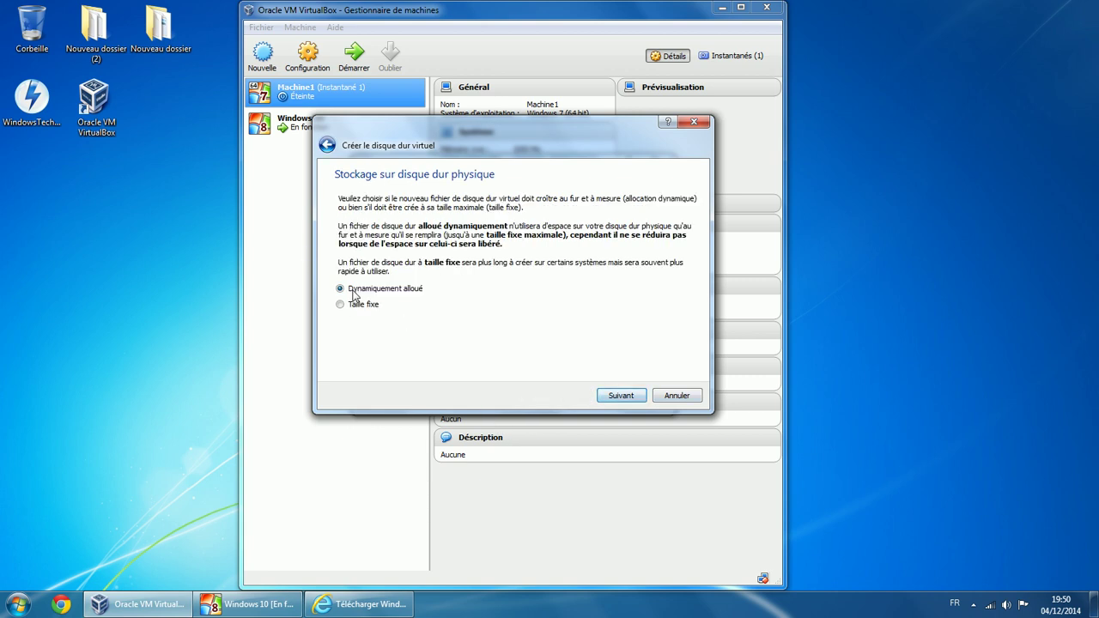
left_click(635, 396)
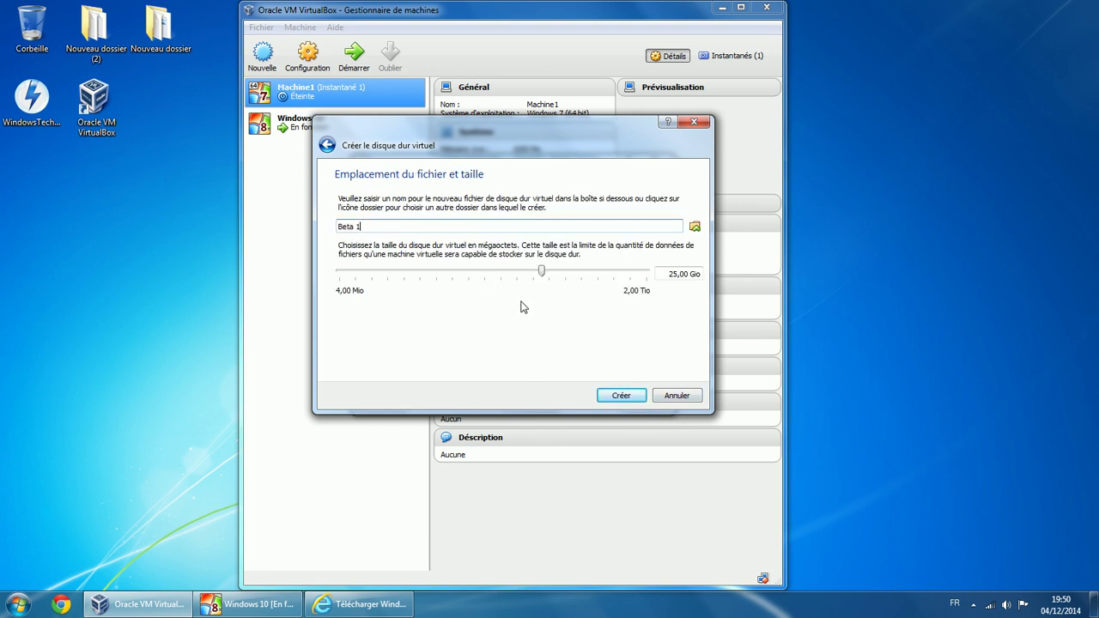
left_click_drag(668, 273, 678, 273)
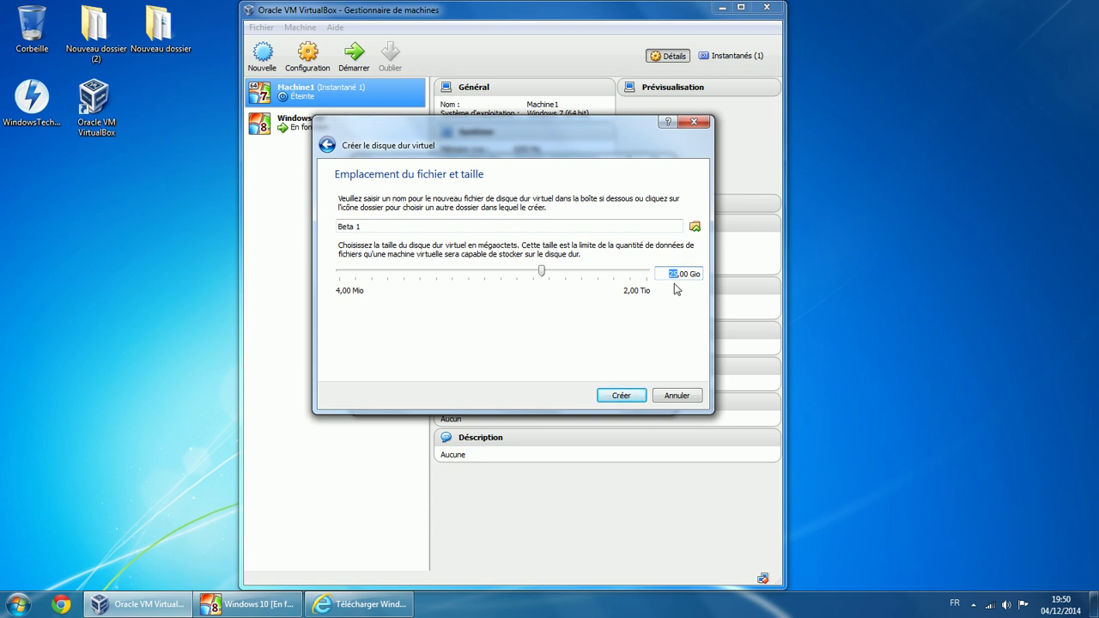
type("50")
left_click(622, 395)
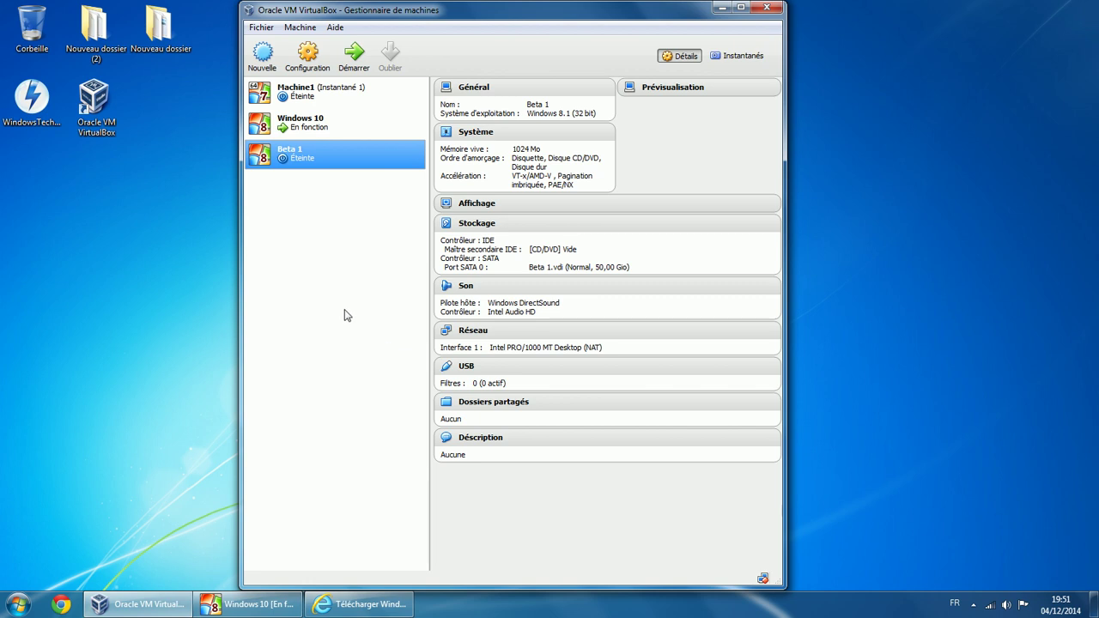
In the Beta 1 settings, set network adapter 1 to bridged access (Accès par pont) through the Atheros AR9285 Wireless Network Adapter
right_click(309, 168)
left_click(331, 164)
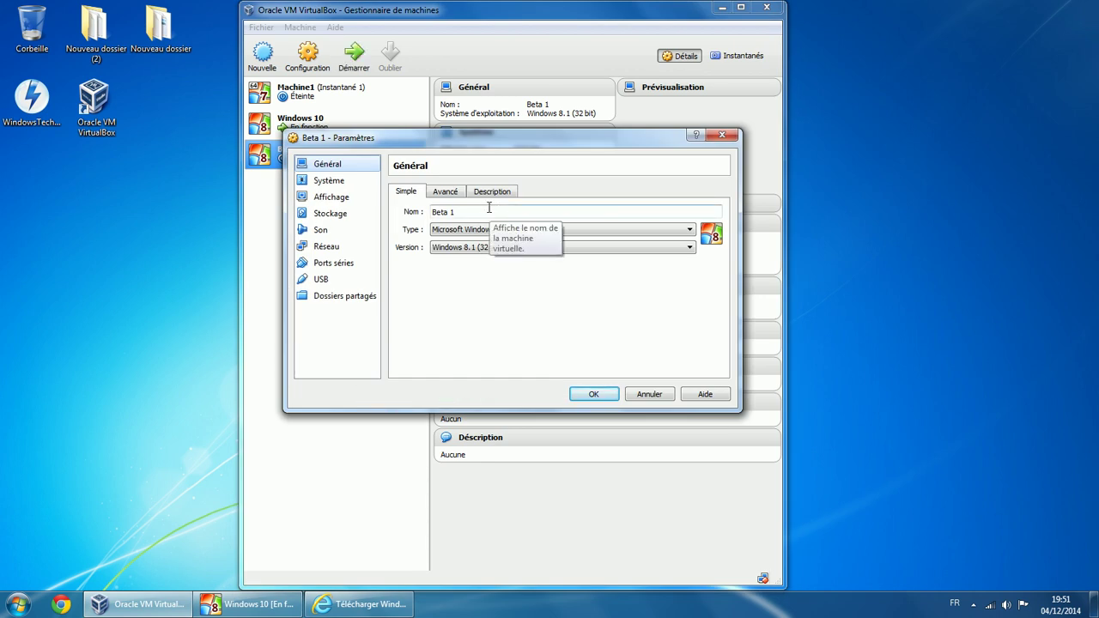
left_click_drag(489, 208, 429, 212)
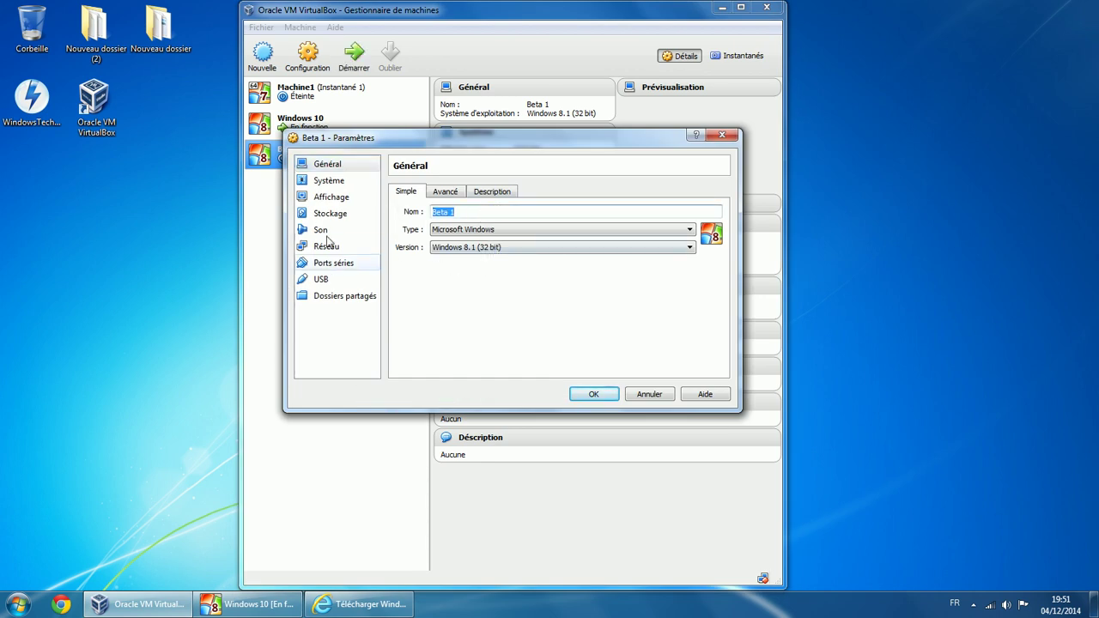
left_click(343, 182)
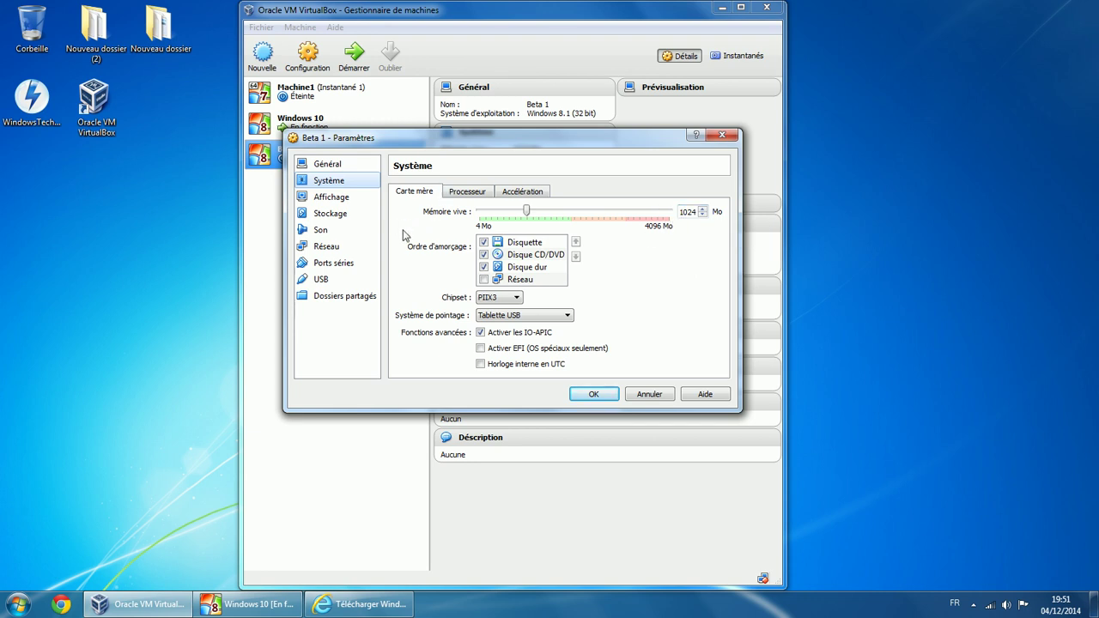
left_click(341, 247)
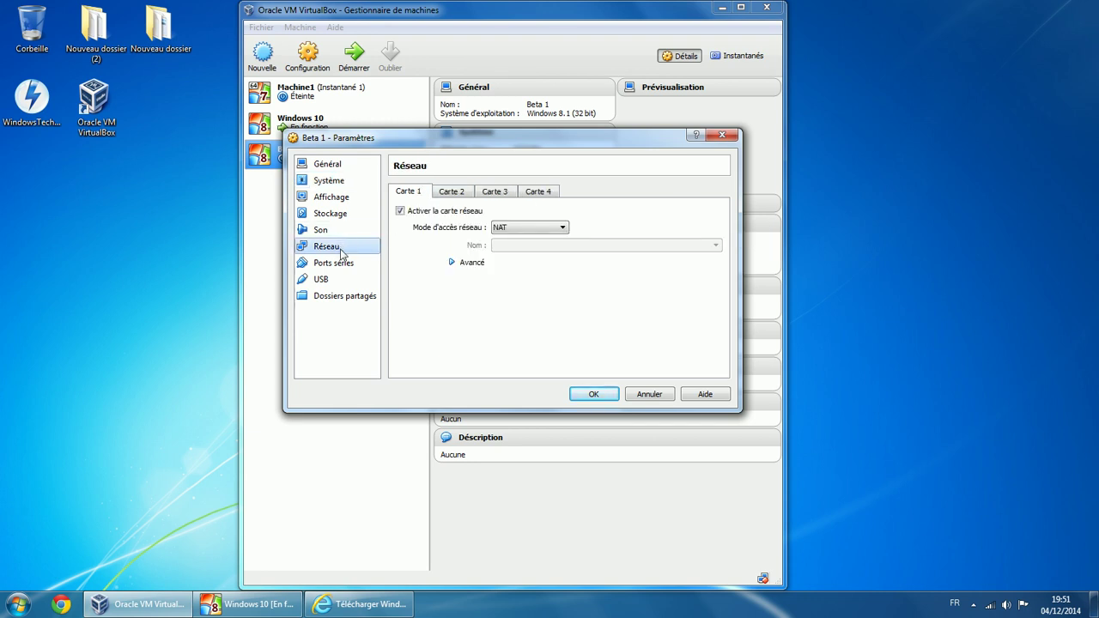
left_click(520, 227)
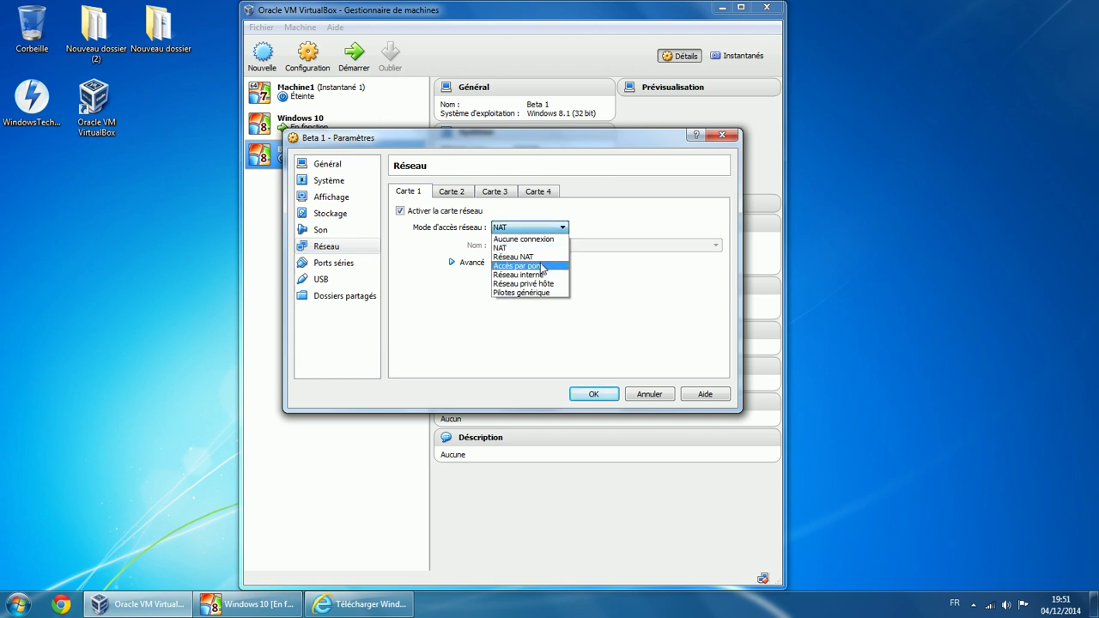
left_click(531, 259)
left_click(532, 246)
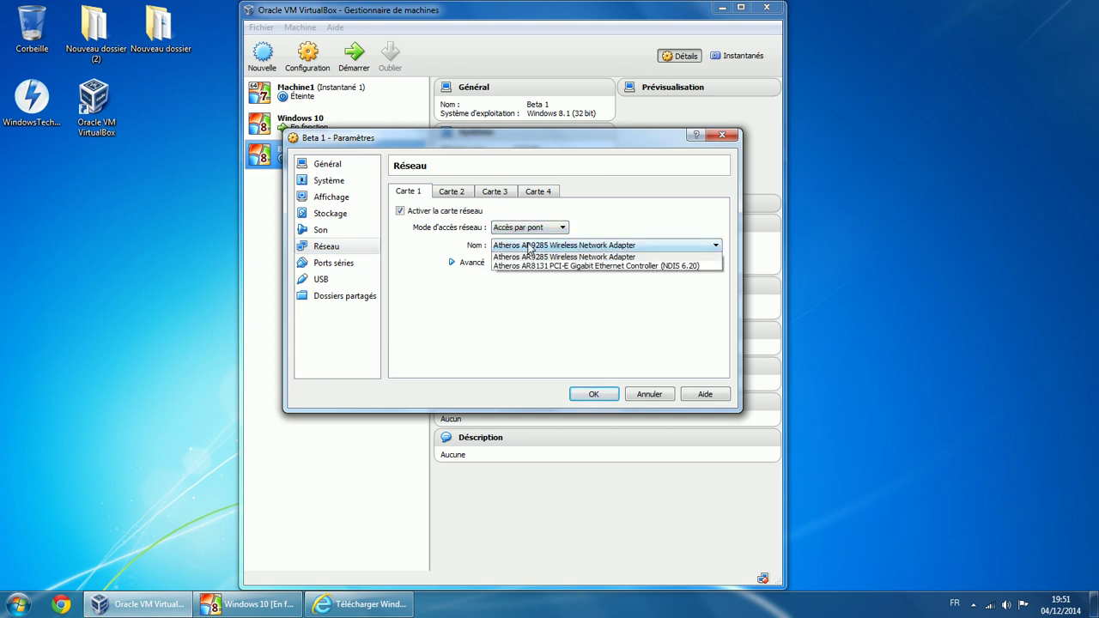
left_click(592, 257)
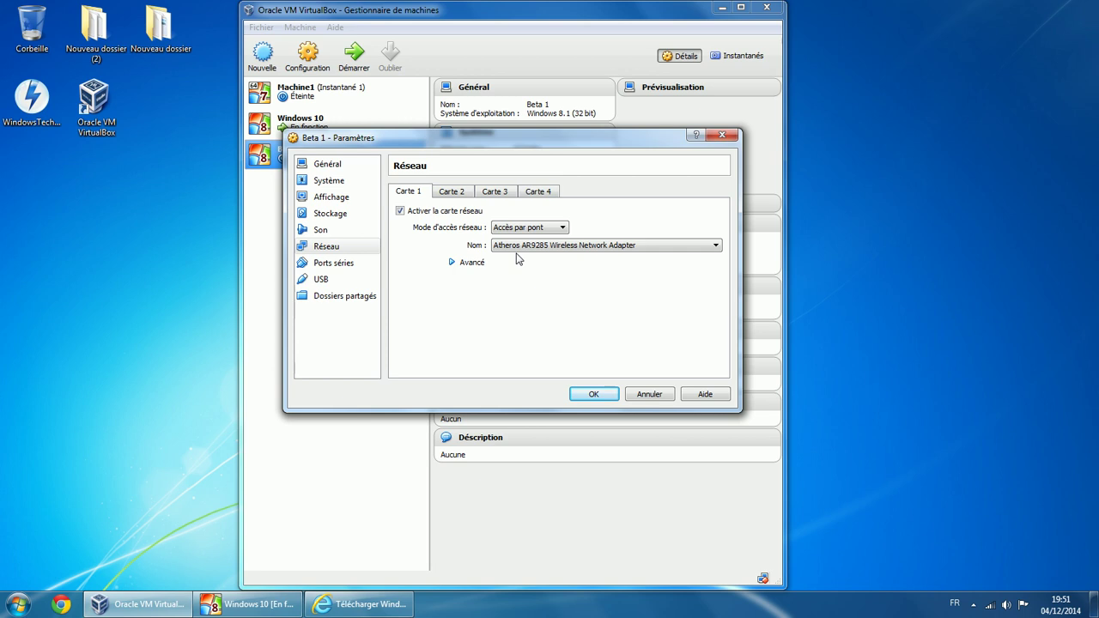
left_click(331, 213)
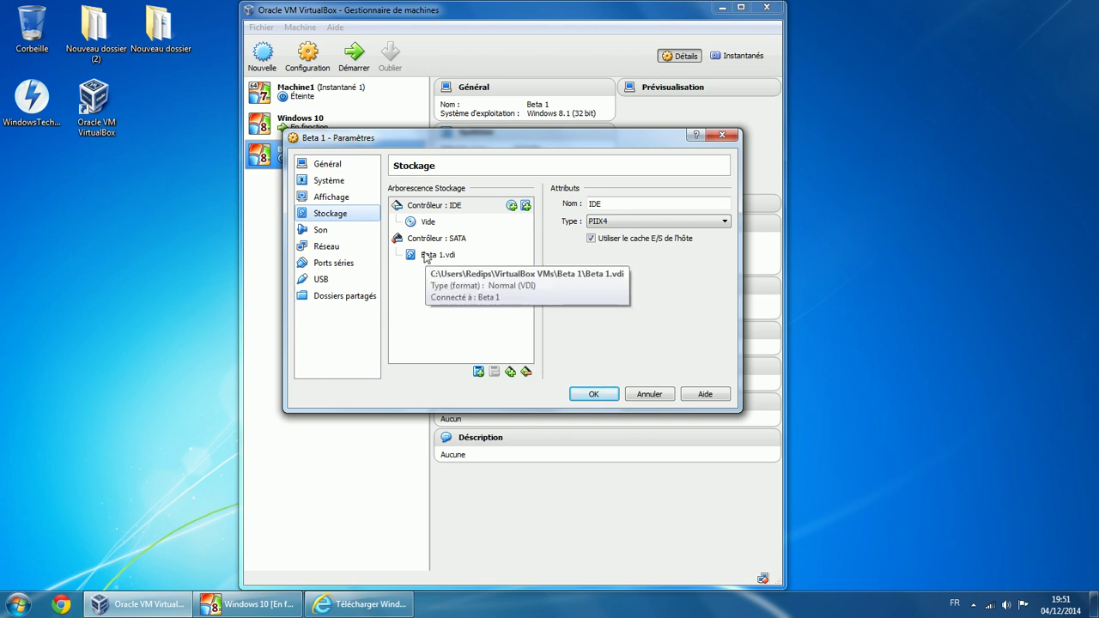
left_click(525, 206)
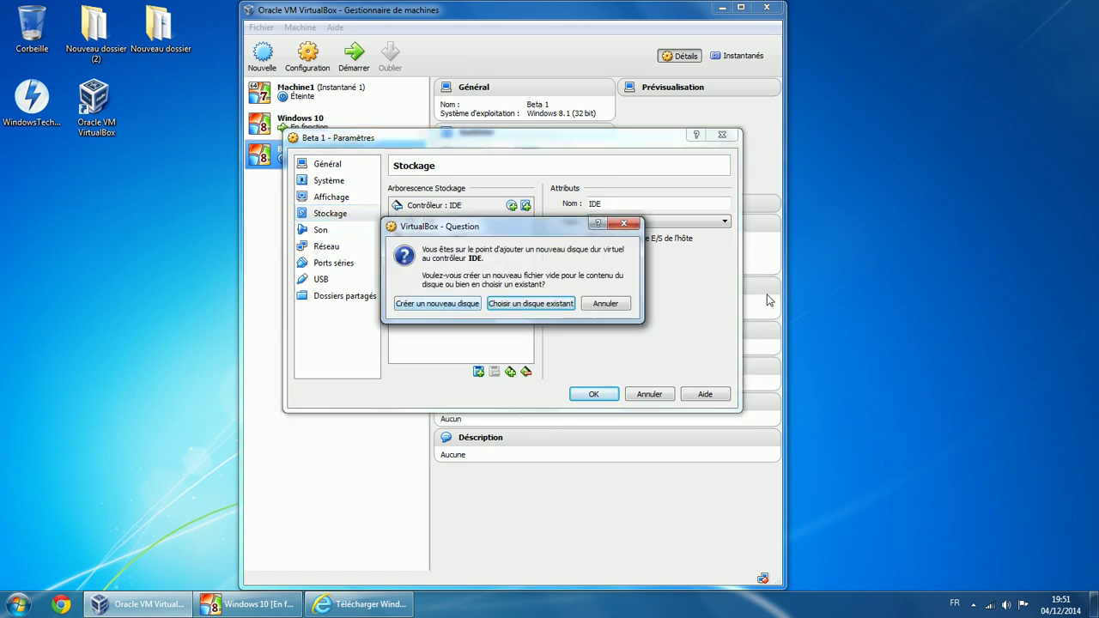
left_click(604, 304)
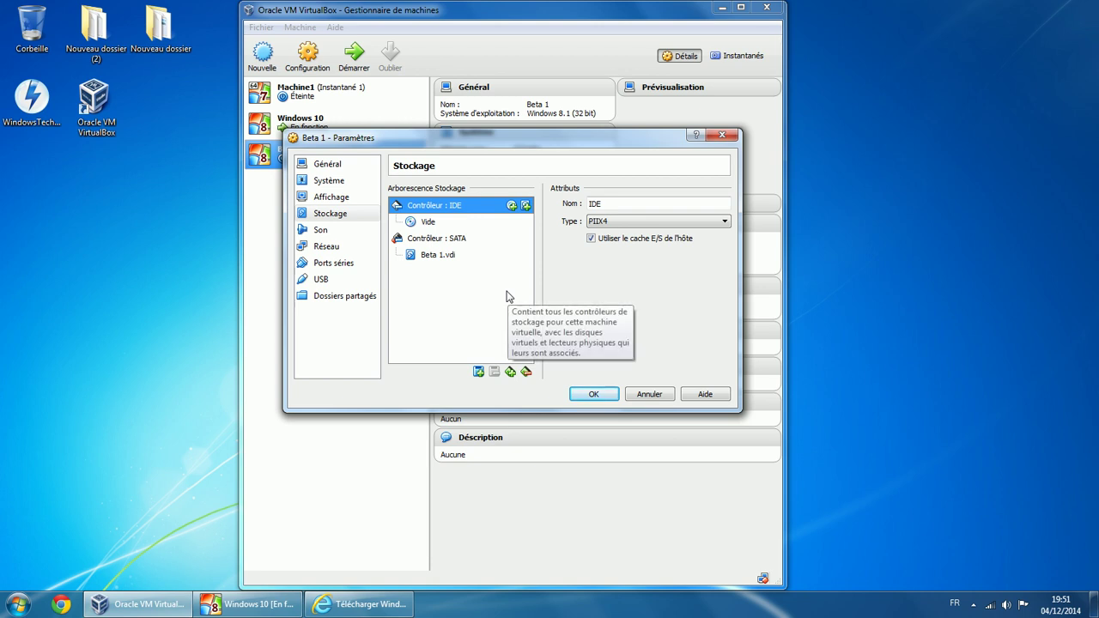
Save the changed settings of the Beta 1 virtual machine
left_click(592, 395)
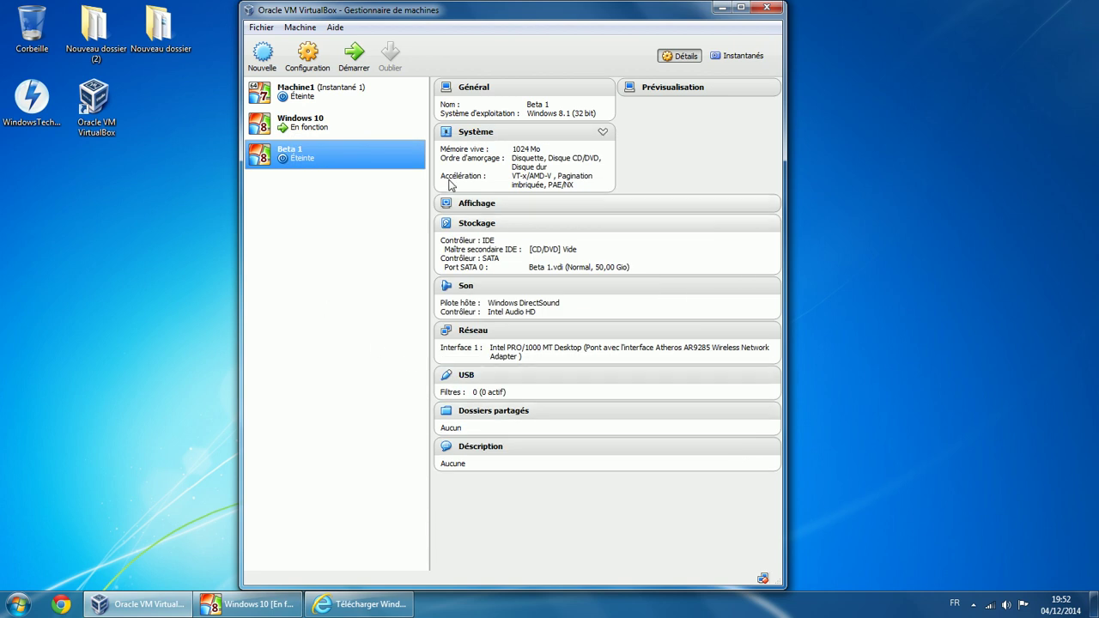
Start the Beta 1 machine with WindowsTechnicalPreview-x86-EN-US.iso from the desktop as its startup disk, and maximize the machine's window
double_click(323, 159)
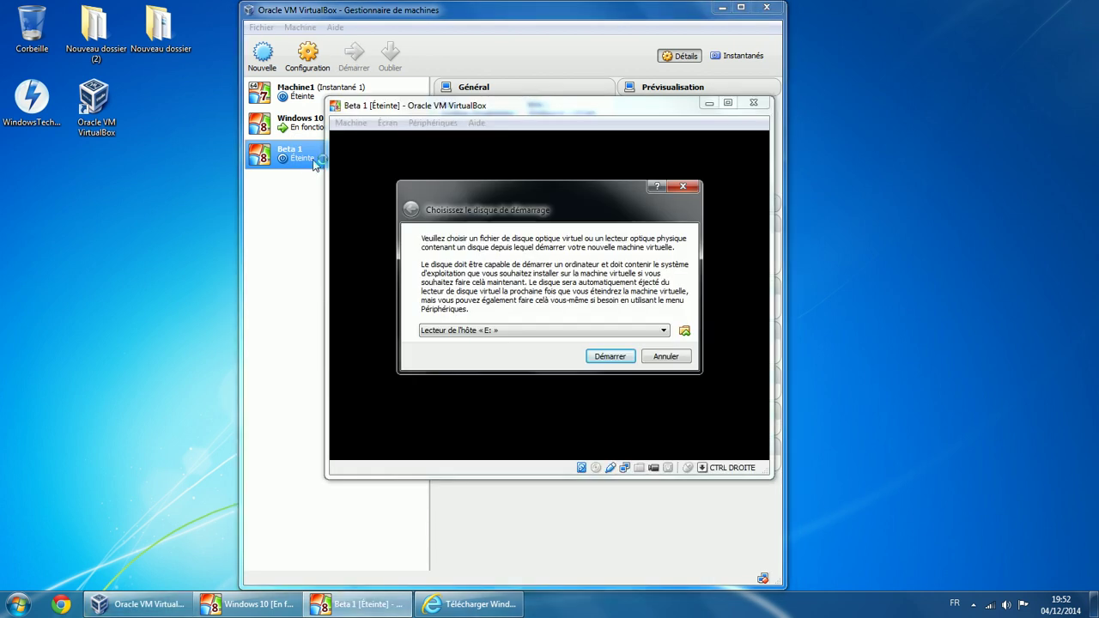
left_click(685, 331)
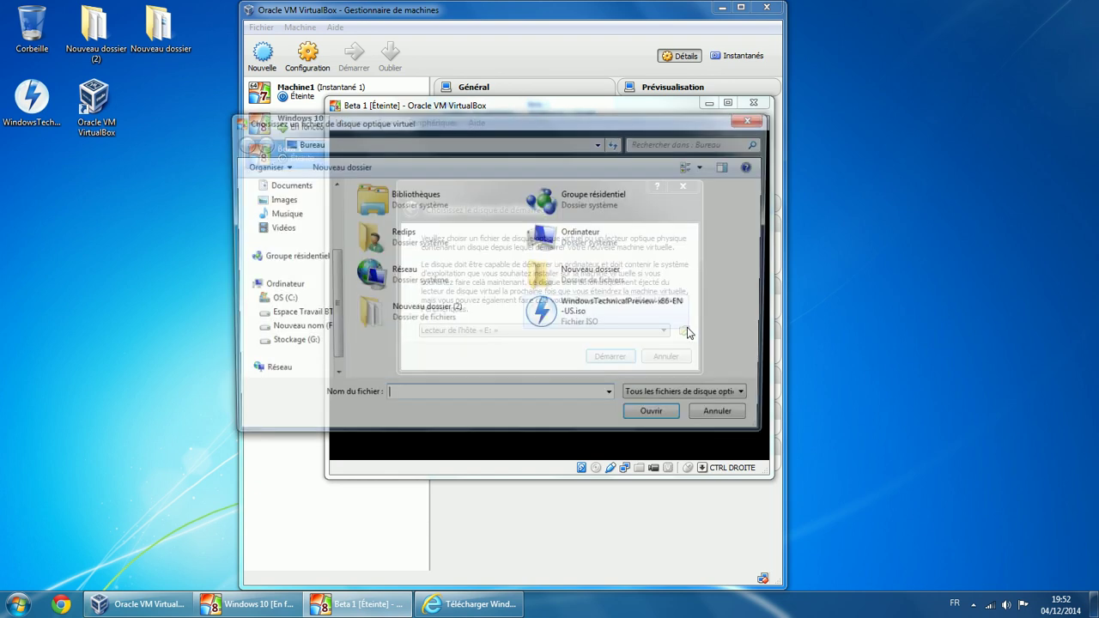
left_click(572, 316)
left_click(652, 418)
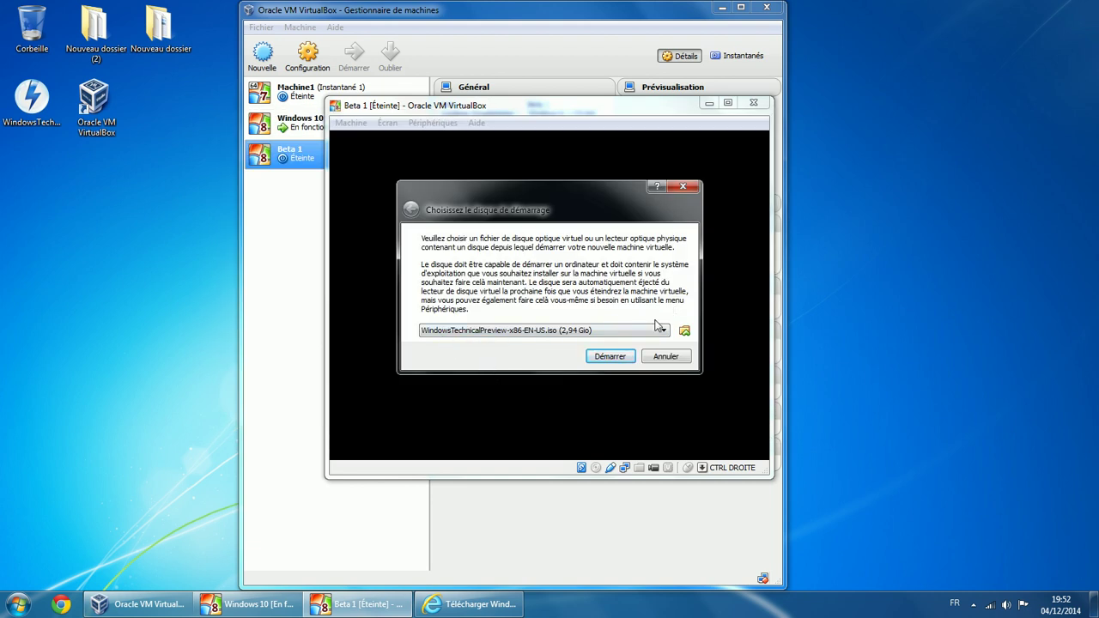
left_click(610, 356)
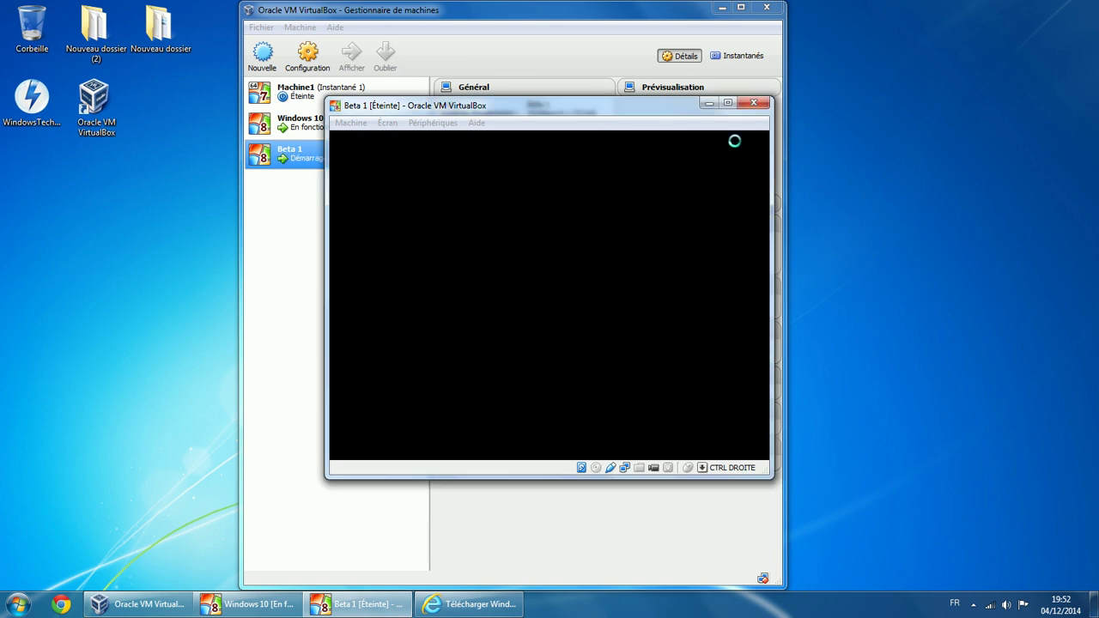
left_click(728, 104)
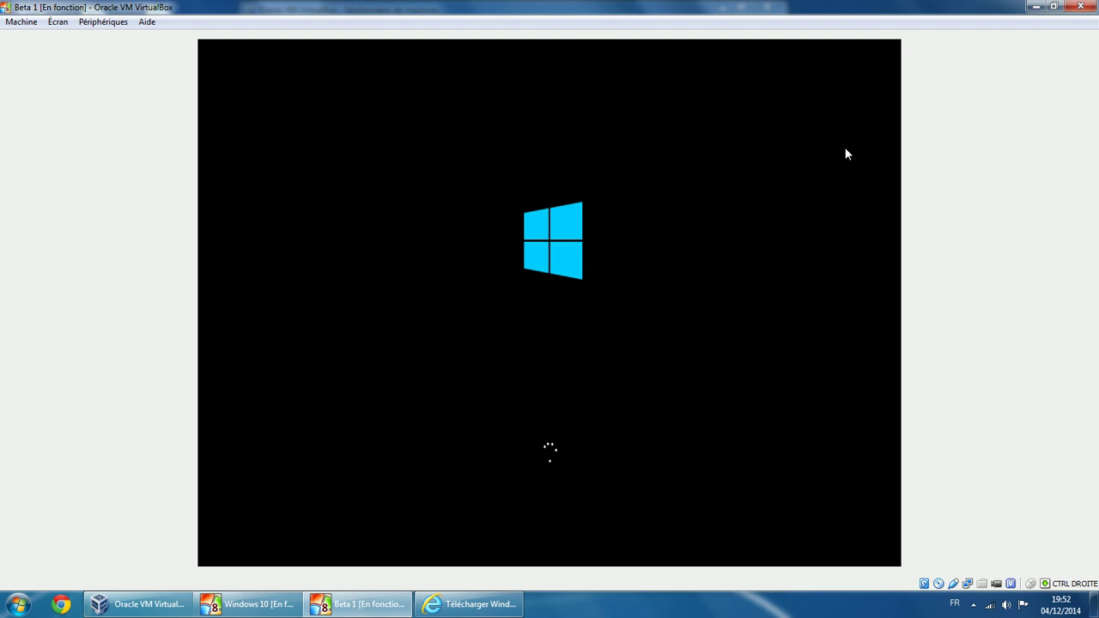
left_click(682, 613)
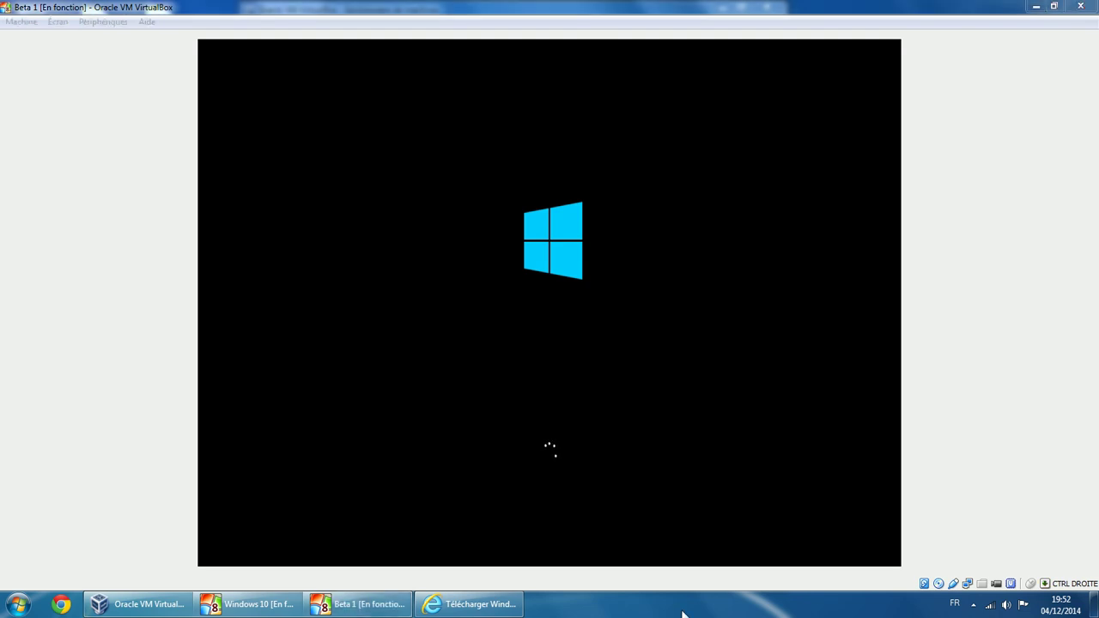